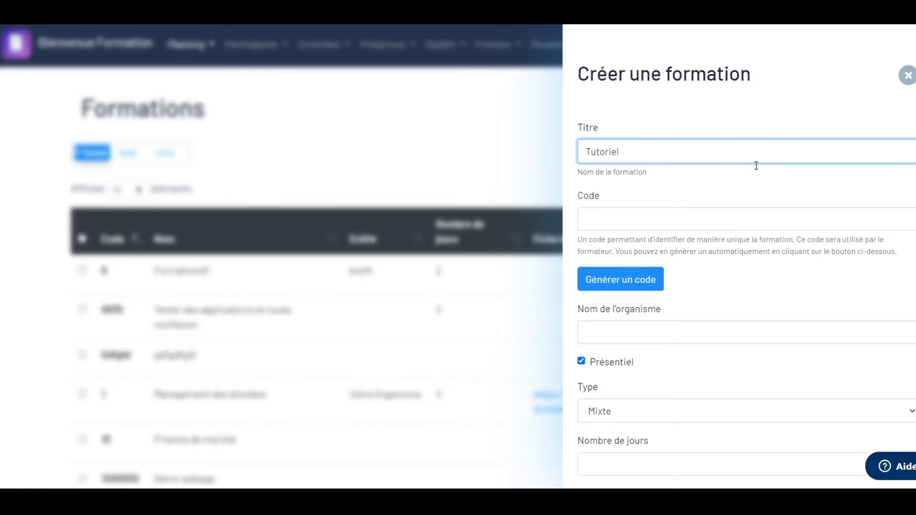
# - Generate a code for the new Tutoriel training and set its organisation name to BSOFT
pyautogui.click(621, 286)
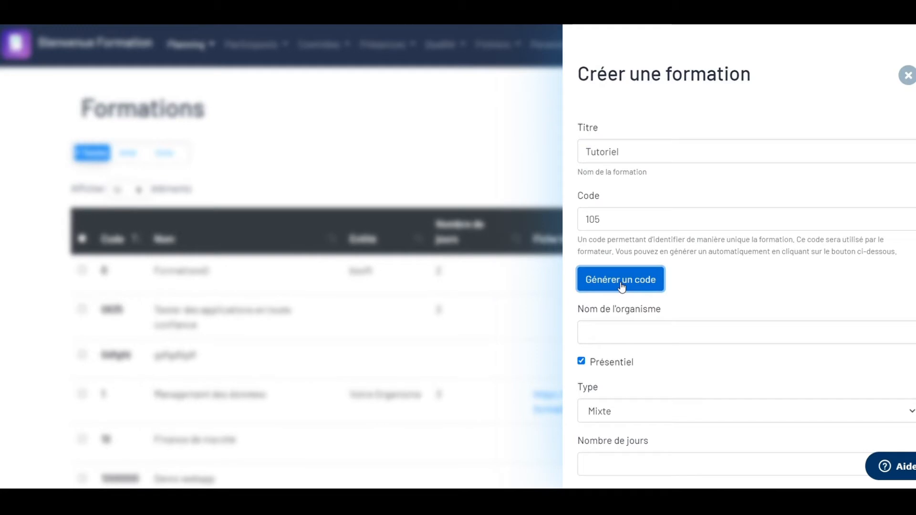
pyautogui.scroll(-1, 621, 287)
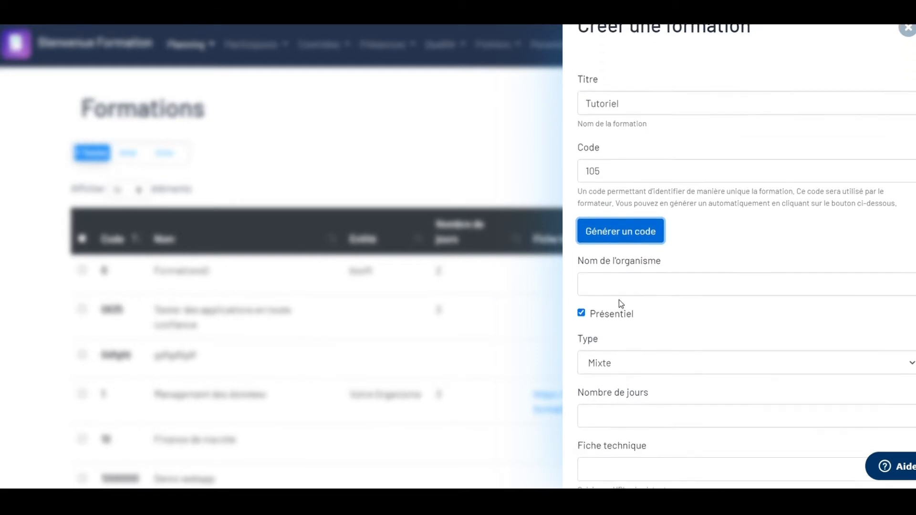
pyautogui.click(621, 271)
pyautogui.click(616, 294)
pyautogui.click(617, 297)
pyautogui.click(618, 302)
pyautogui.scroll(-2, 617, 297)
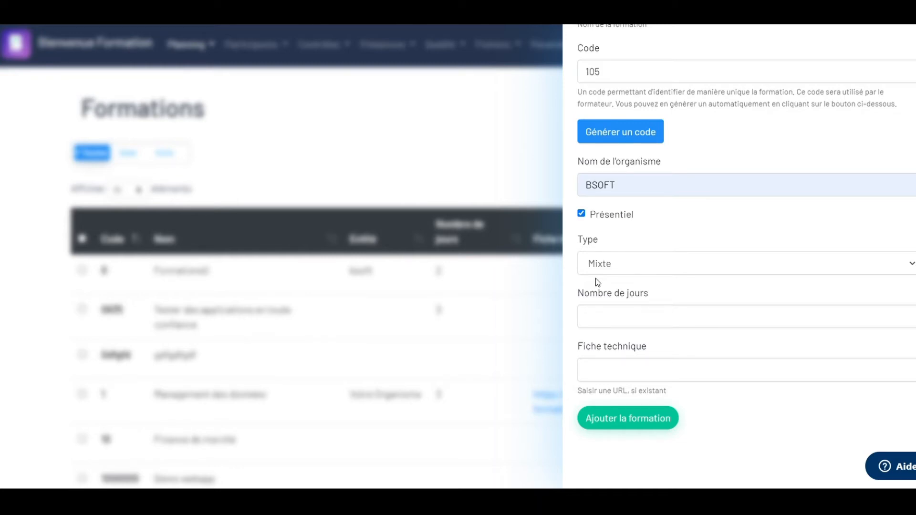
# - Set the training's duration to 1 day, leave the technical sheet URL empty, and add the training
pyautogui.click(605, 325)
pyautogui.write('1')
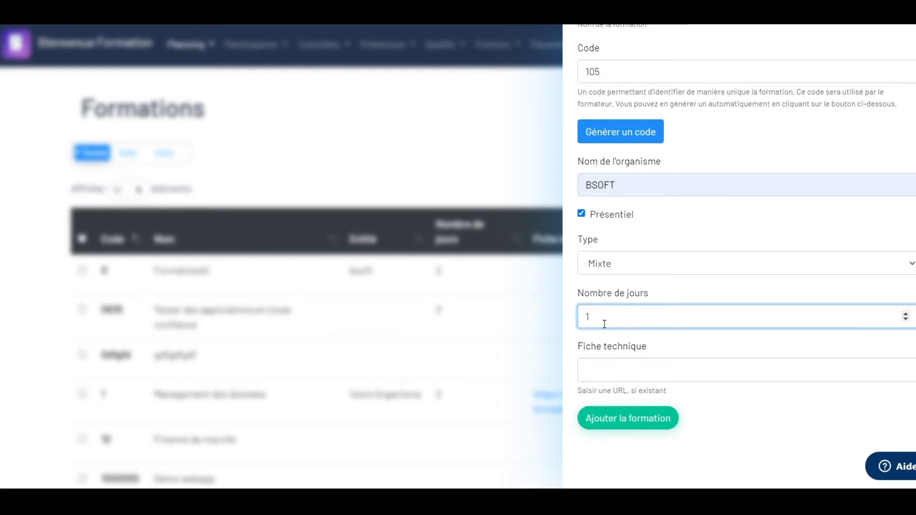
pyautogui.click(594, 372)
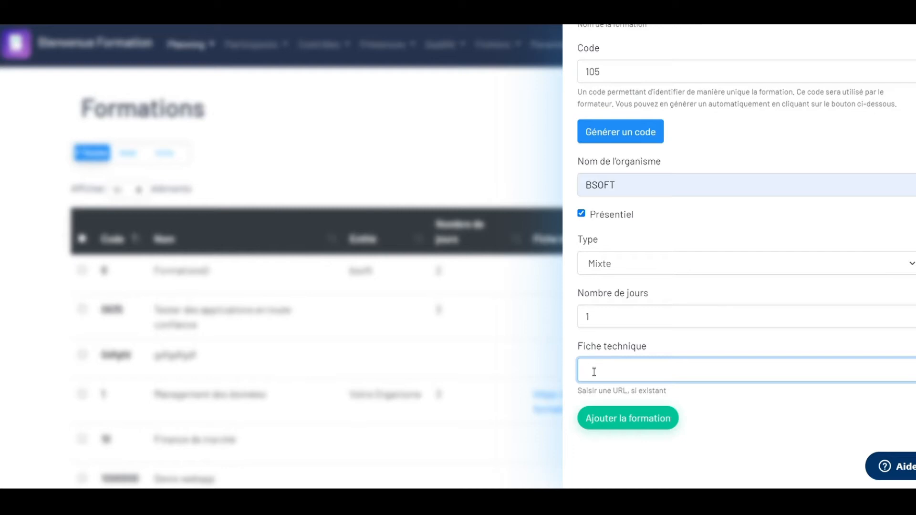
pyautogui.click(594, 414)
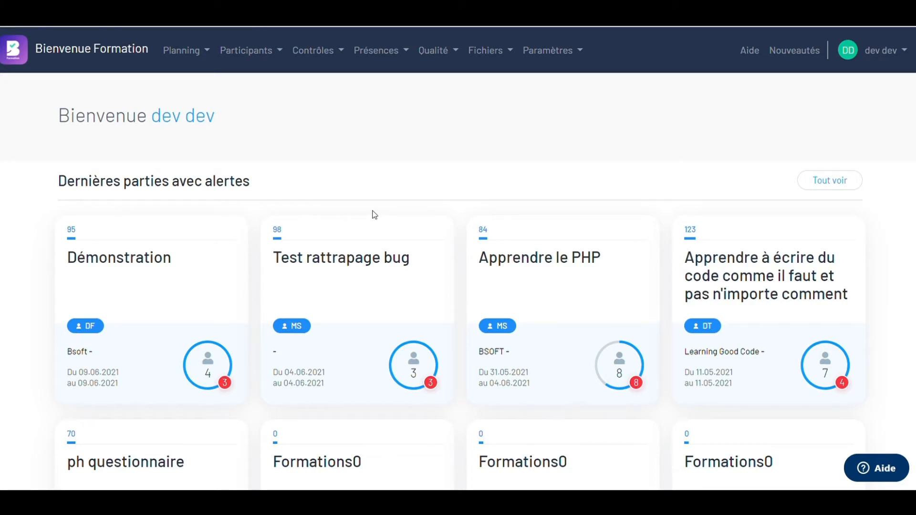
# - Search the list of trainings for Tutoriel and open that training's record
pyautogui.click(209, 58)
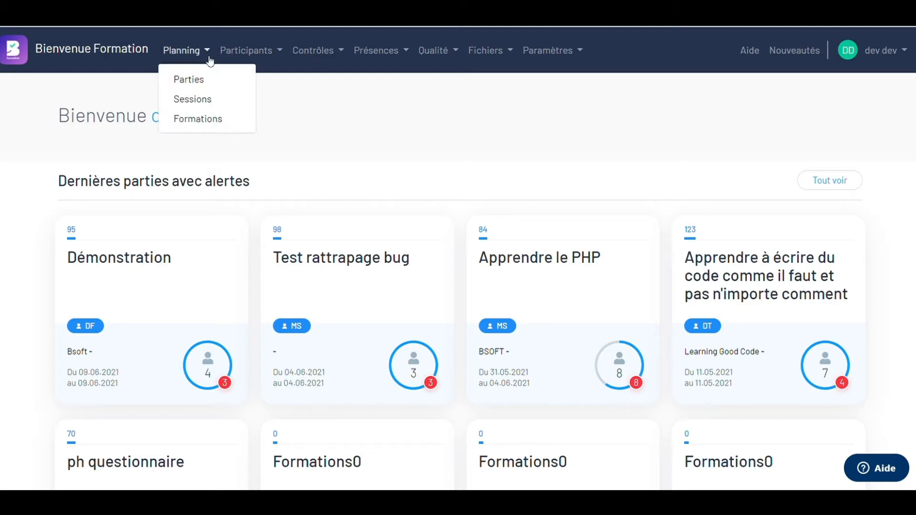
pyautogui.click(213, 120)
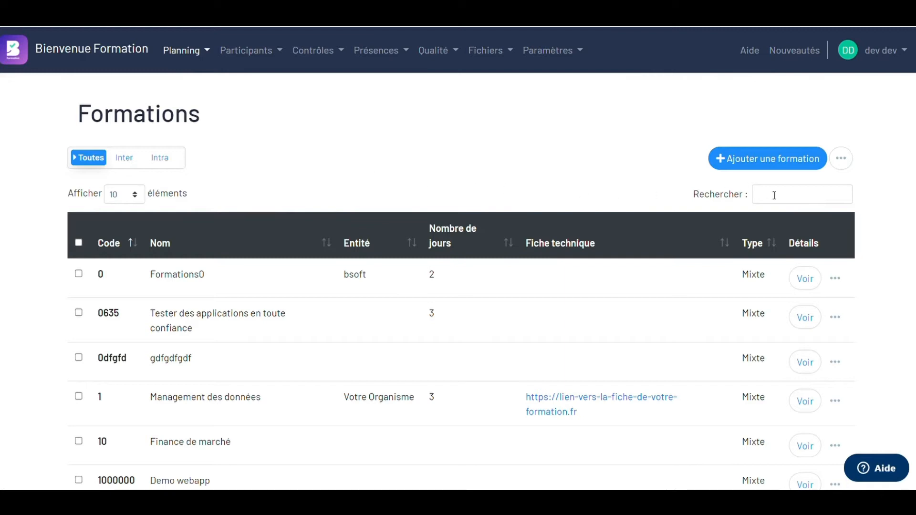
pyautogui.click(788, 202)
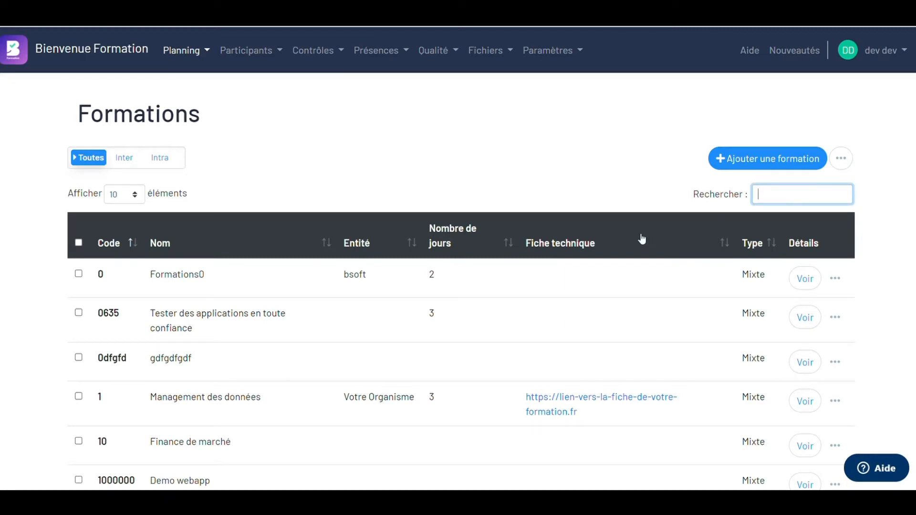
pyautogui.write('Tutoriel')
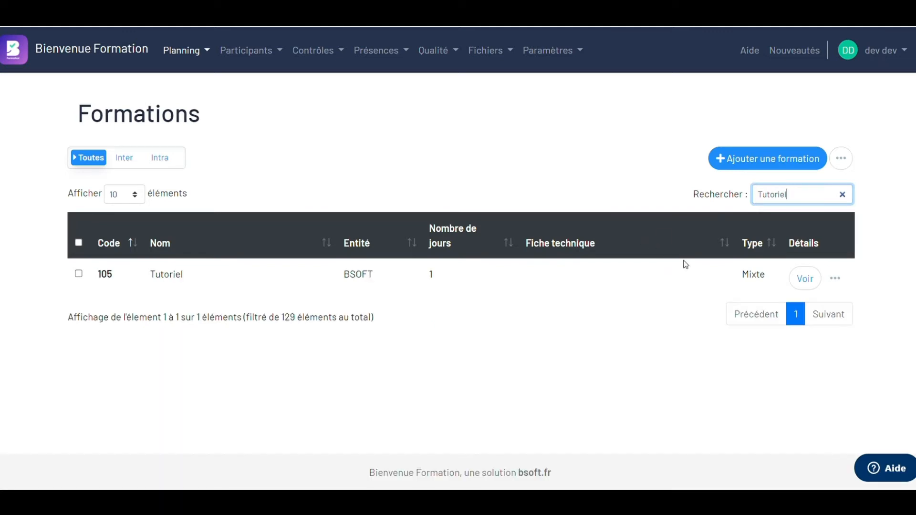
pyautogui.click(805, 280)
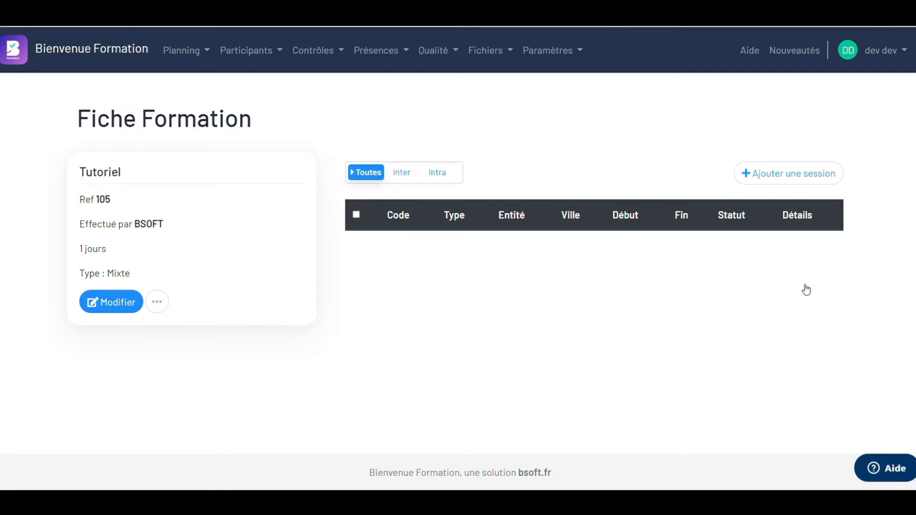
# - Start a new session for the Tutoriel training with a generated code and set its city to Caluire-et-cuire
pyautogui.click(799, 176)
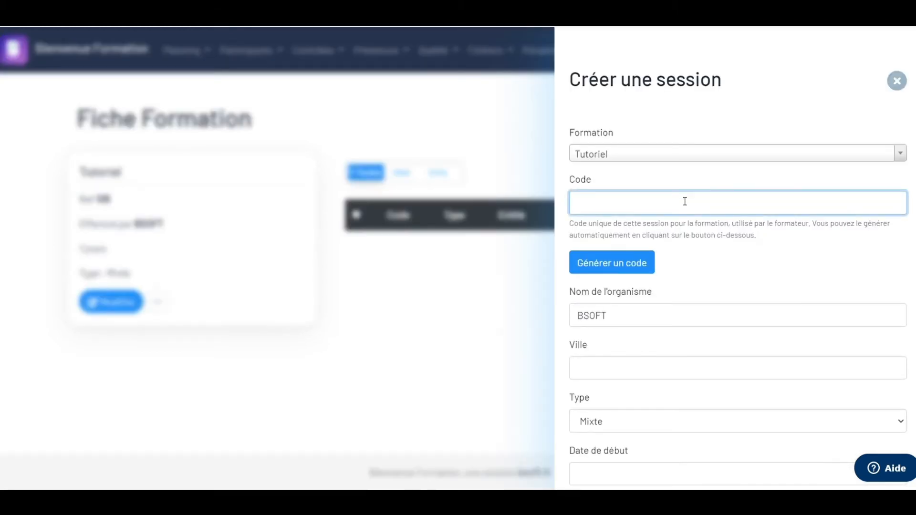
pyautogui.click(639, 263)
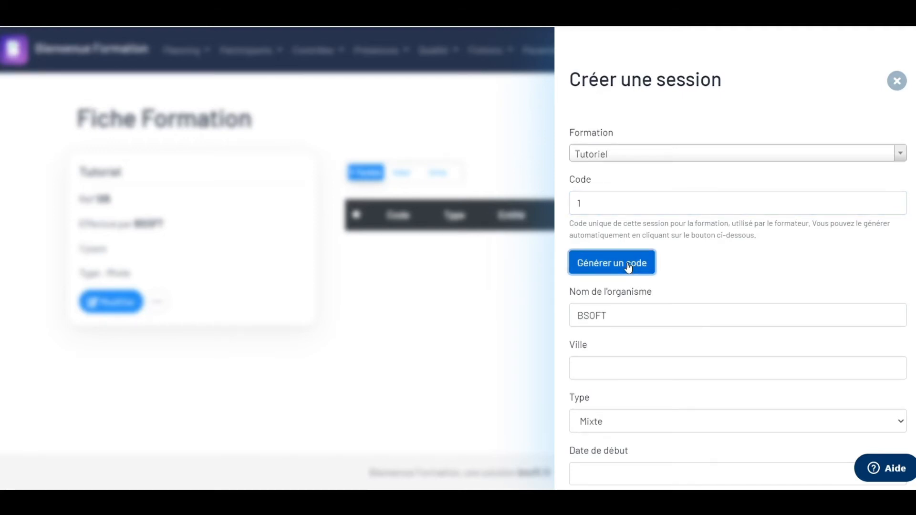
pyautogui.scroll(-1, 628, 267)
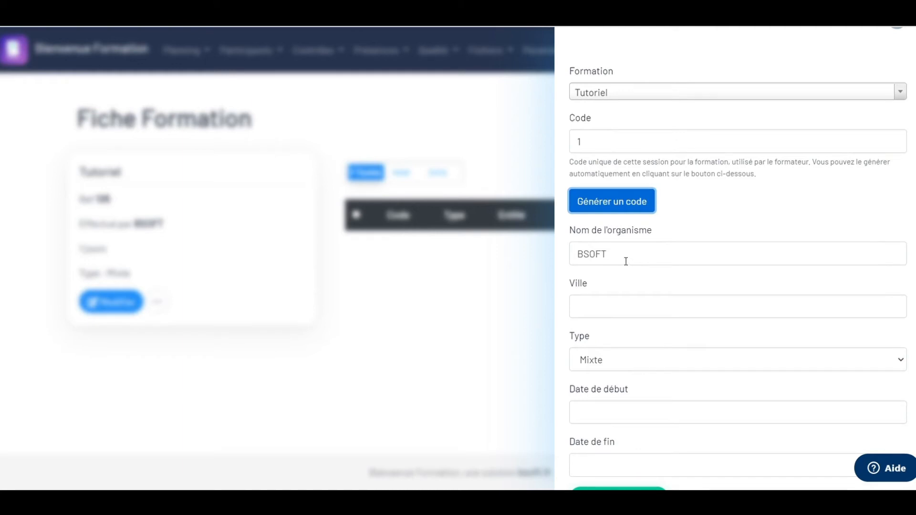
pyautogui.moveTo(622, 259); pyautogui.dragTo(575, 257)
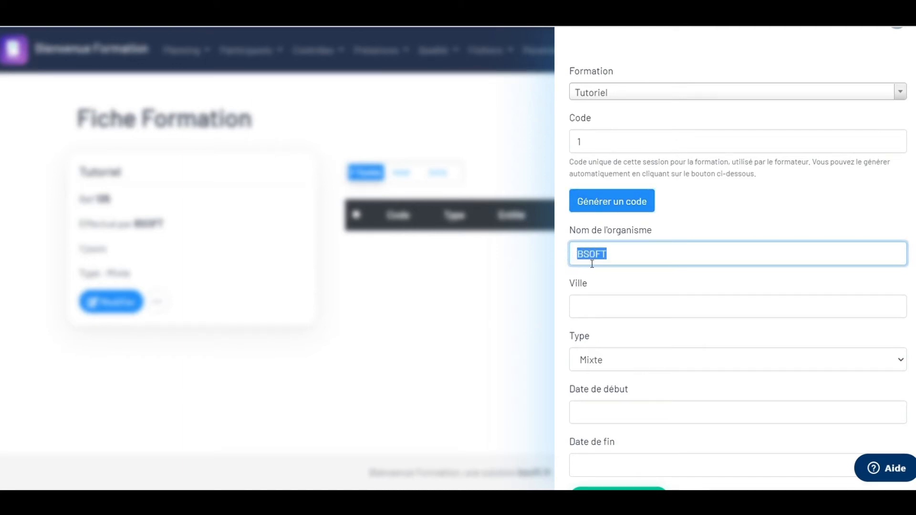
pyautogui.click(599, 309)
pyautogui.click(596, 334)
pyautogui.scroll(-2, 596, 331)
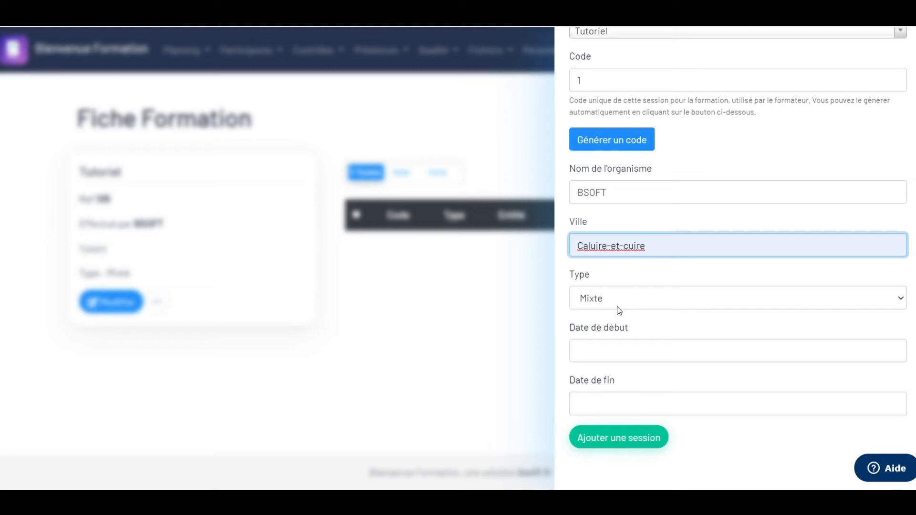
# - Set both the session's start and end dates to 7 juin 2021 and add the session
pyautogui.click(615, 350)
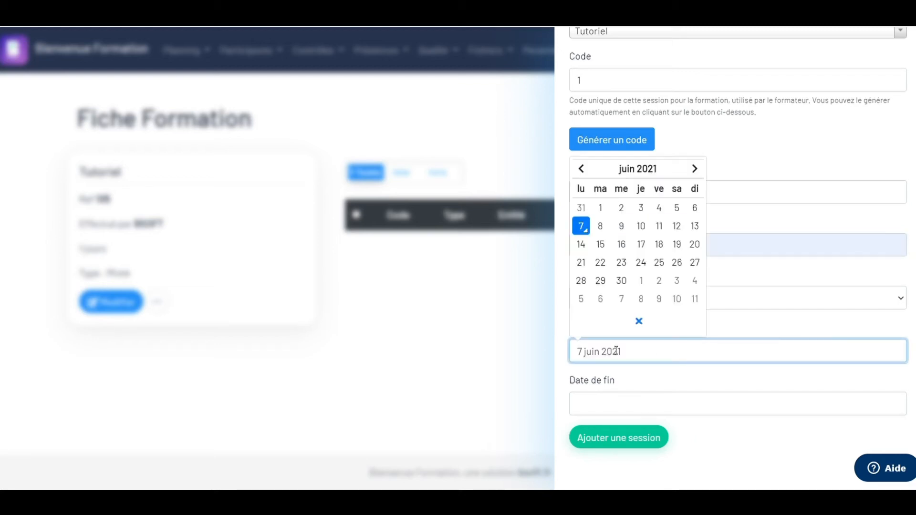
pyautogui.click(608, 406)
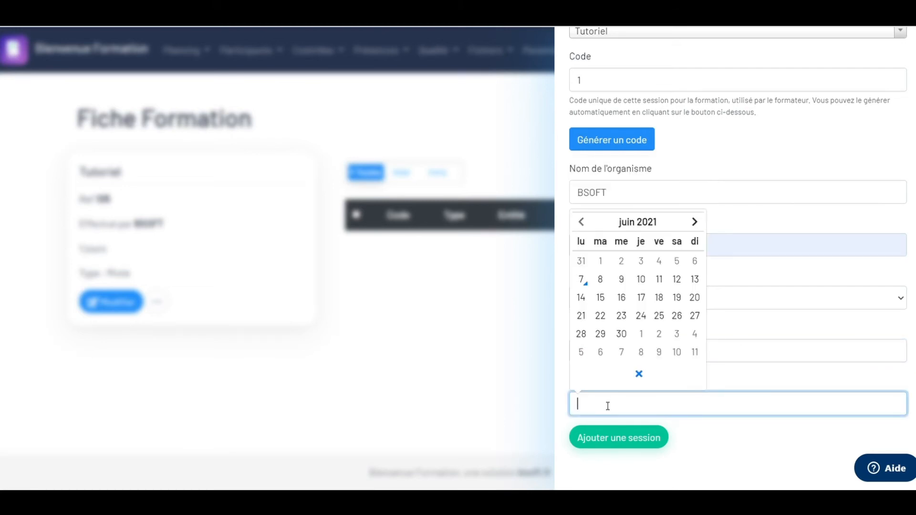
pyautogui.click(600, 420)
pyautogui.click(604, 408)
pyautogui.click(583, 281)
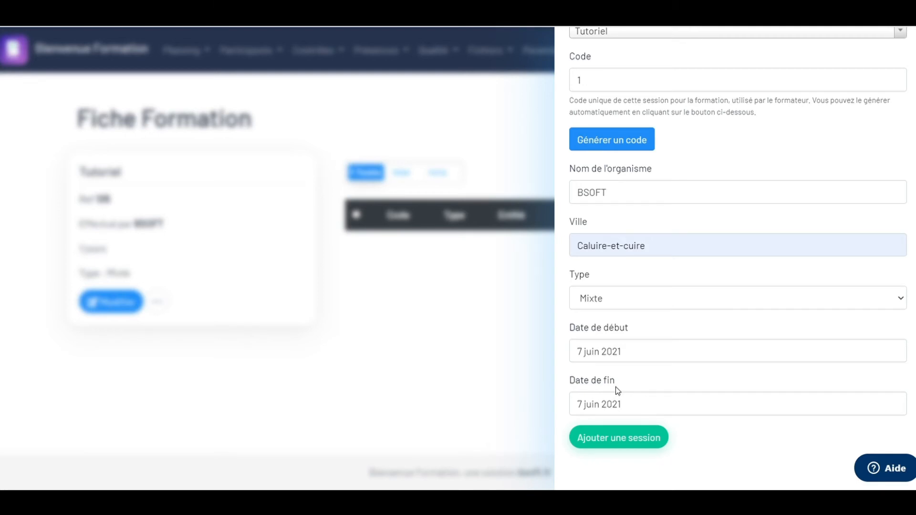
pyautogui.click(610, 438)
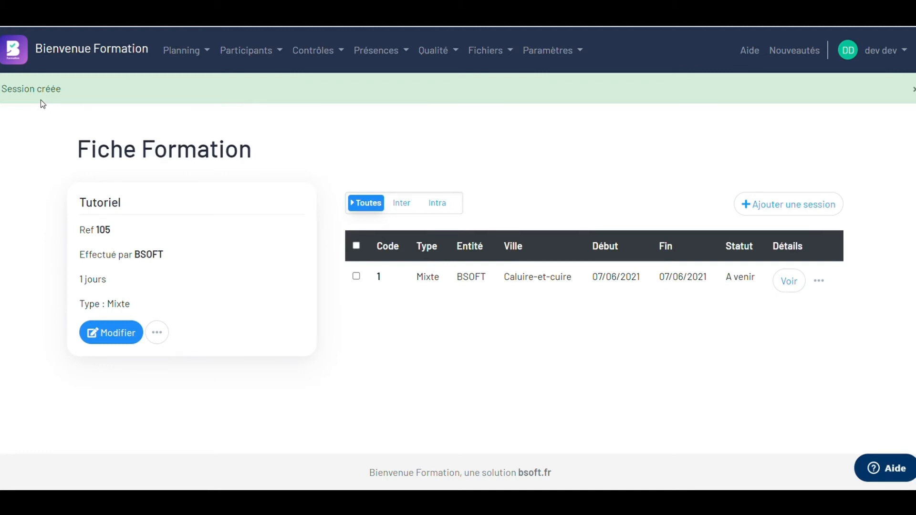
# - Open the BSOFT session's record and start a new part in it with a generated code
pyautogui.click(788, 282)
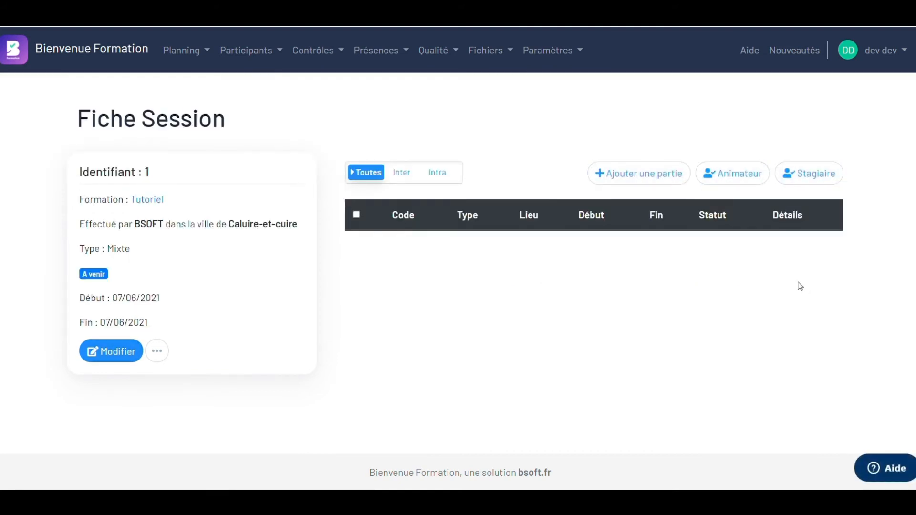
pyautogui.click(651, 184)
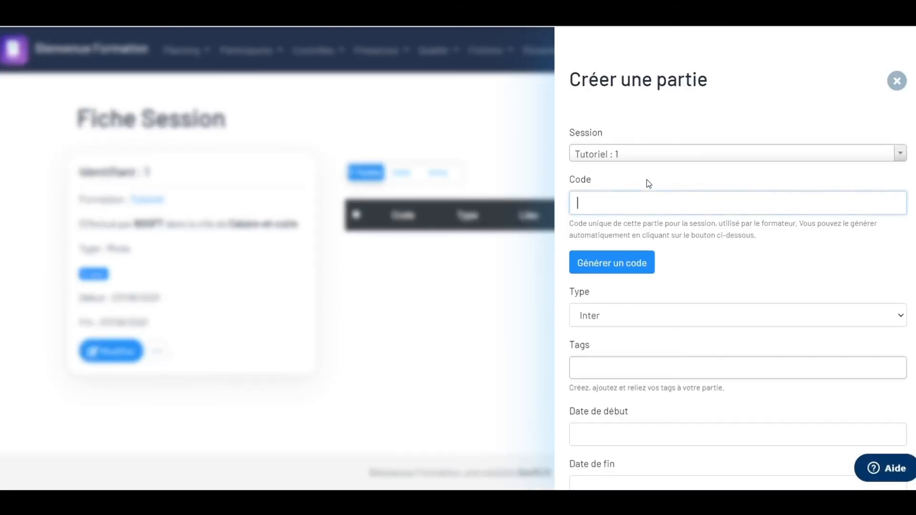
pyautogui.click(640, 262)
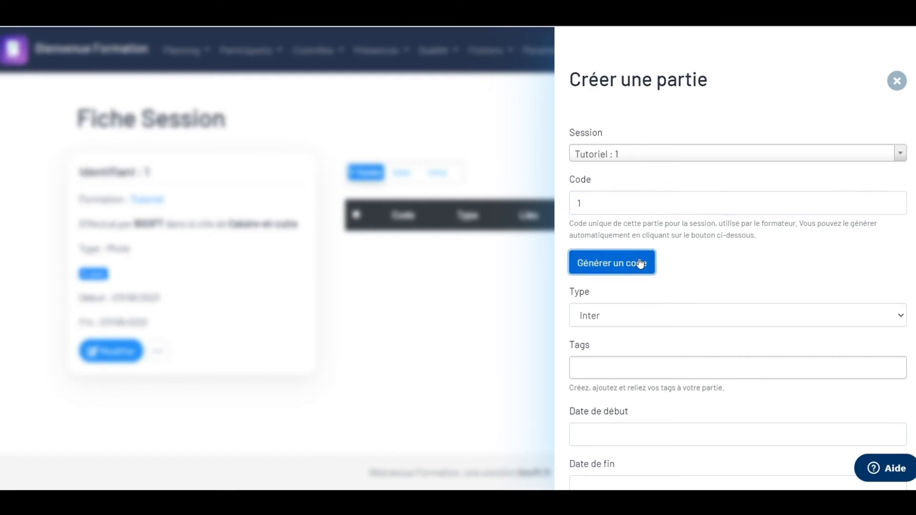
# - Set the part's start to 7 juin 2021 09:00 and its end to 8 juin 2021 10:00
pyautogui.scroll(-3, 640, 262)
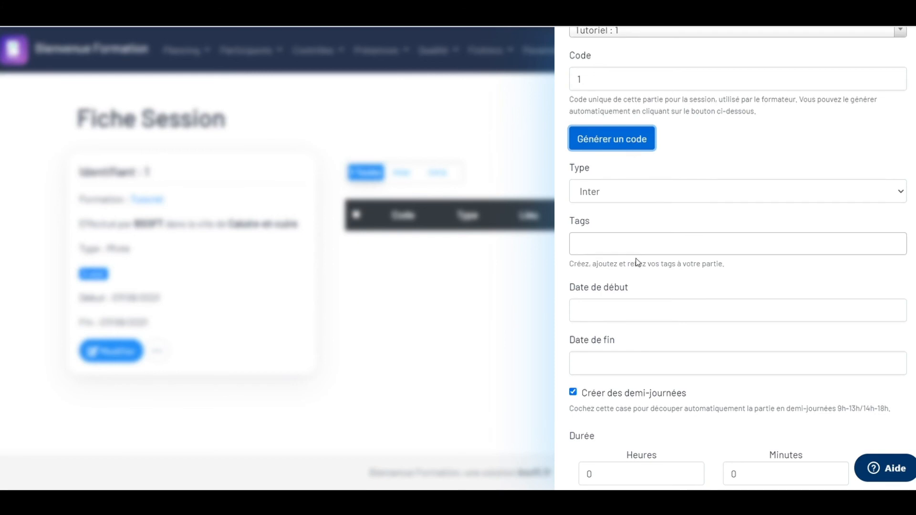
pyautogui.scroll(-1, 637, 262)
pyautogui.click(638, 262)
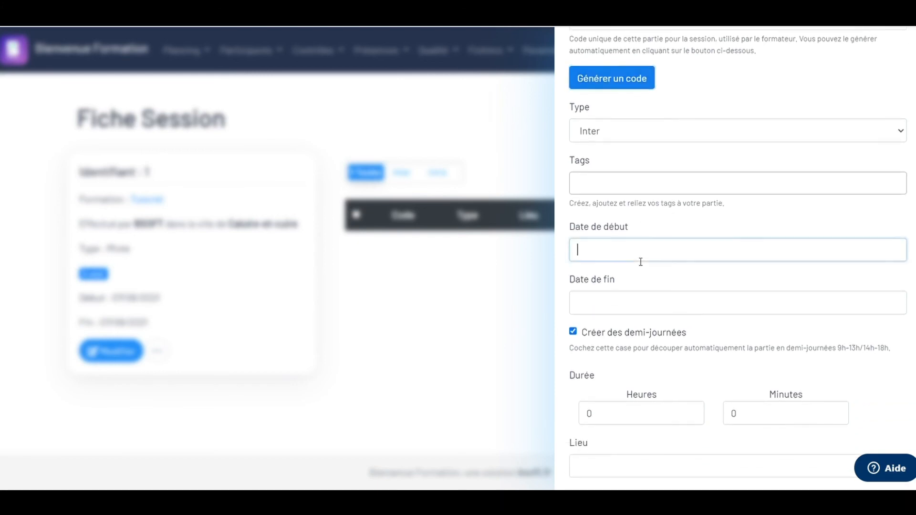
pyautogui.click(633, 301)
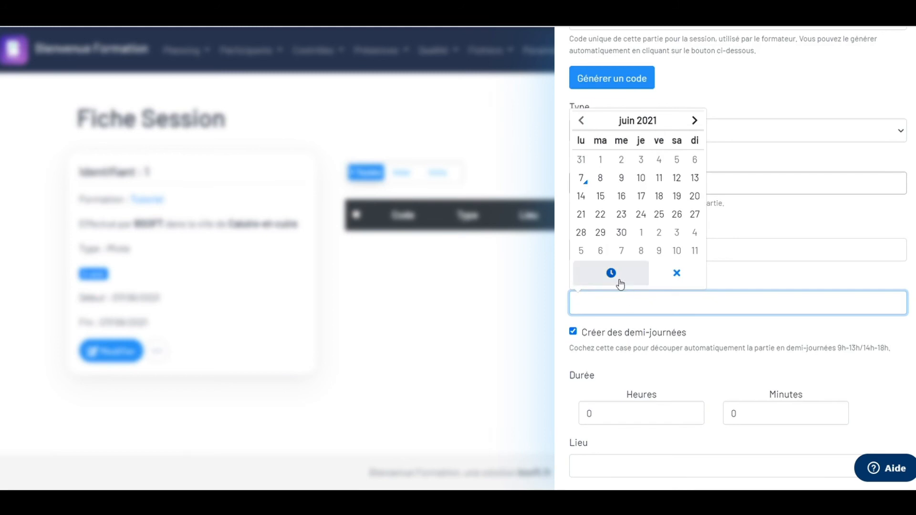
pyautogui.click(620, 284)
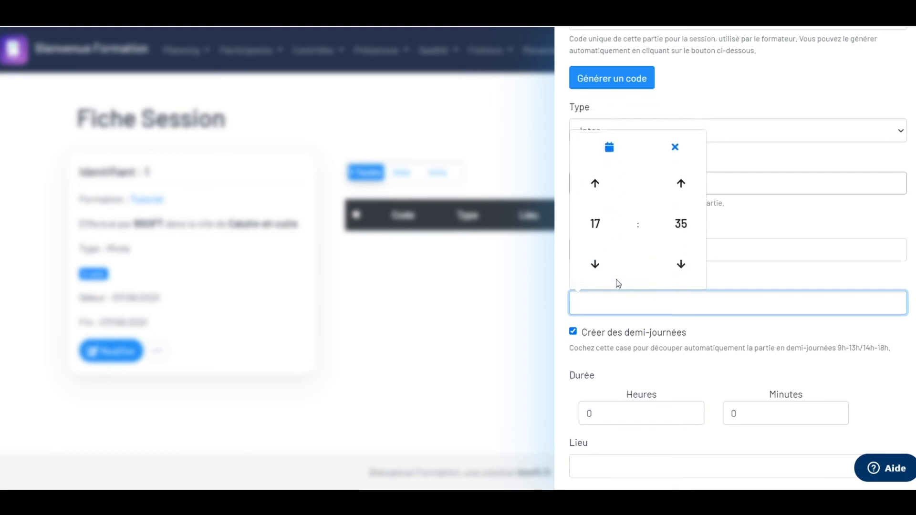
pyautogui.click(600, 197)
pyautogui.click(601, 197)
pyautogui.tripleClick(601, 198)
pyautogui.doubleClick(601, 197)
pyautogui.doubleClick(602, 198)
pyautogui.doubleClick(601, 198)
pyautogui.click(602, 198)
pyautogui.click(601, 198)
pyautogui.click(601, 197)
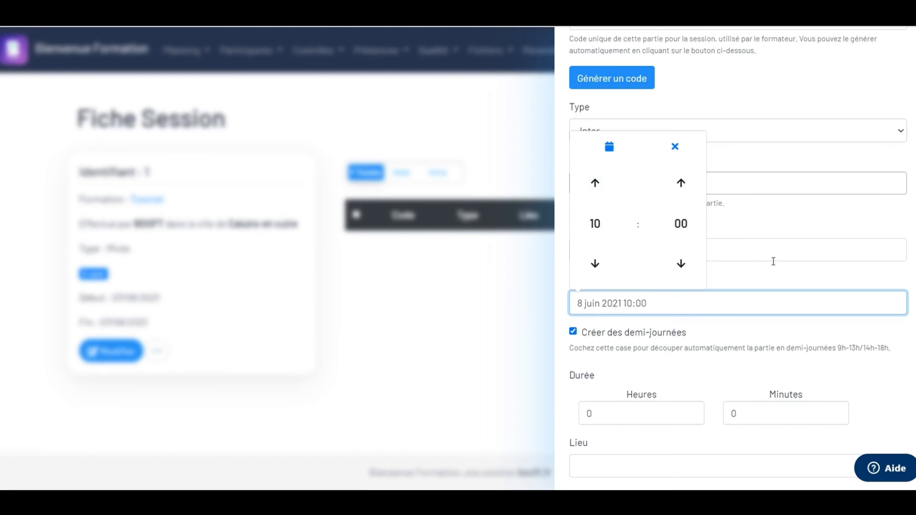
pyautogui.click(772, 279)
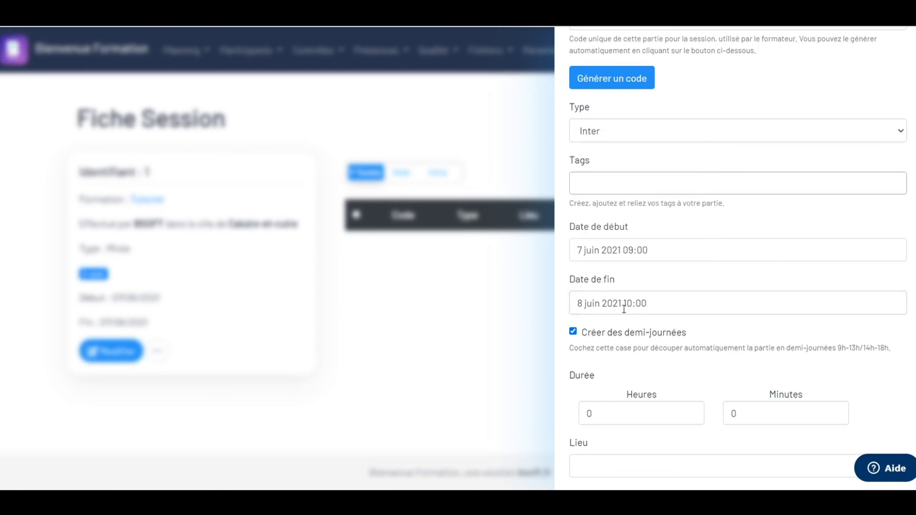
# - Correct the part's end date to 7 juin 2021 and set its duration to 1 hour
pyautogui.click(598, 305)
pyautogui.click(586, 305)
pyautogui.click(586, 304)
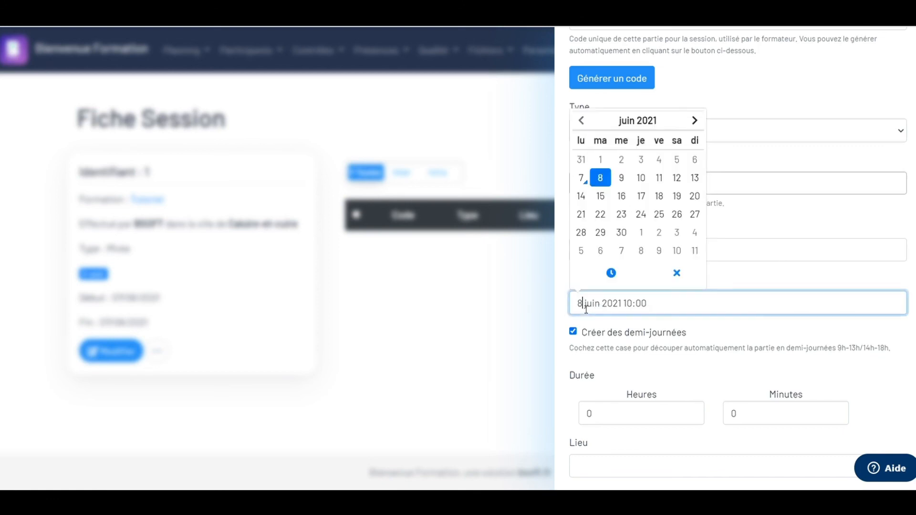
pyautogui.press('BackSpace')
pyautogui.press('BackSpace')
pyautogui.write('7')
pyautogui.click(625, 415)
pyautogui.press('BackSpace')
pyautogui.write('1')
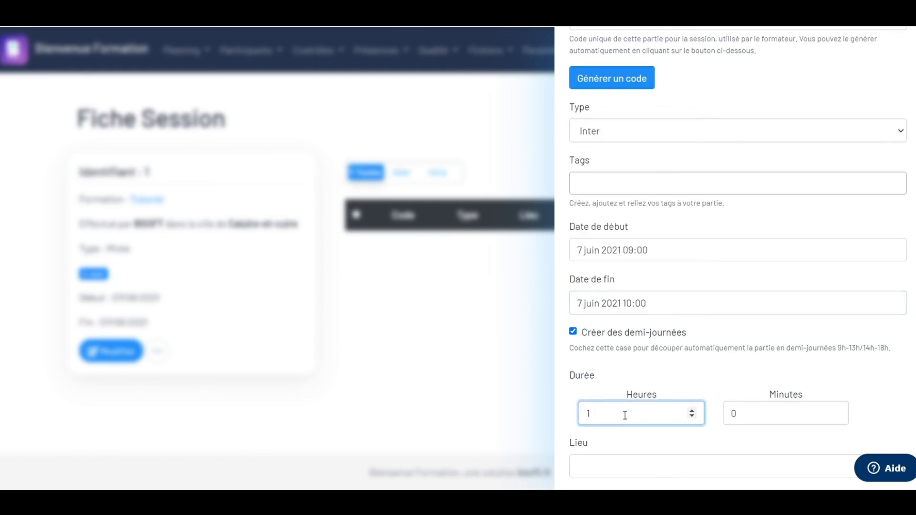
# - Set the part's venue to BSOFT, fill in the venue's full postal address, and add the part
pyautogui.scroll(-3, 643, 362)
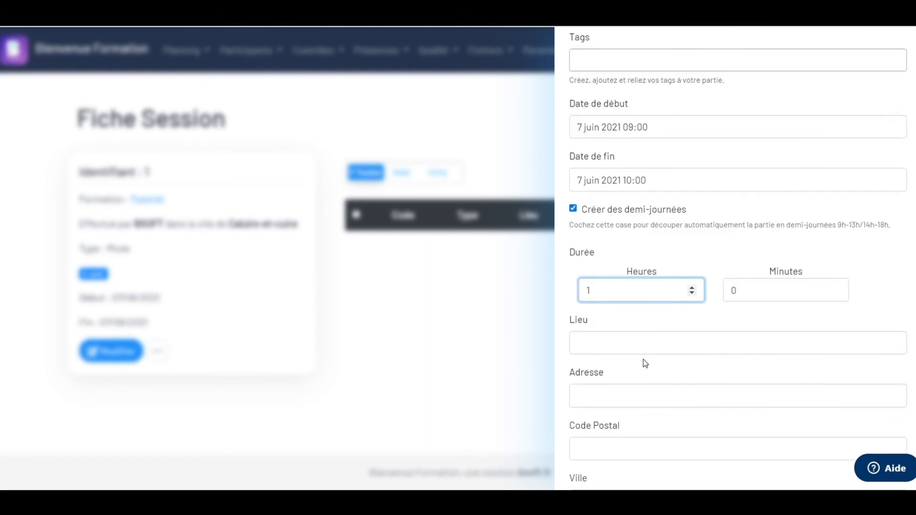
pyautogui.scroll(-1, 645, 363)
pyautogui.click(633, 286)
pyautogui.write('BSOFT')
pyautogui.click(619, 332)
pyautogui.click(607, 355)
pyautogui.scroll(-2, 608, 358)
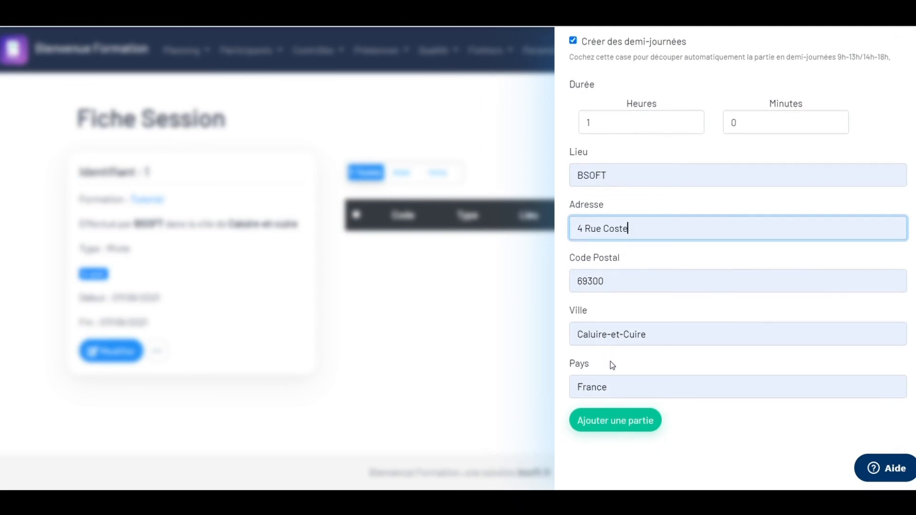
pyautogui.click(611, 421)
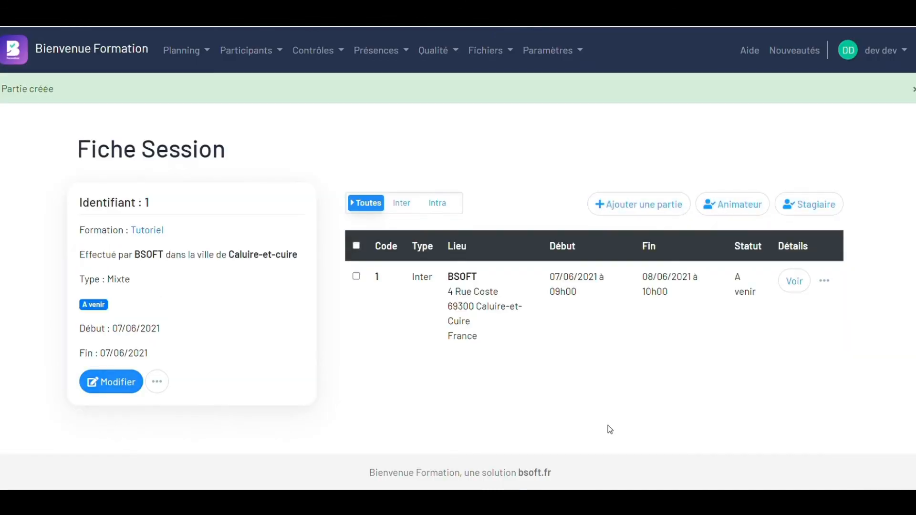